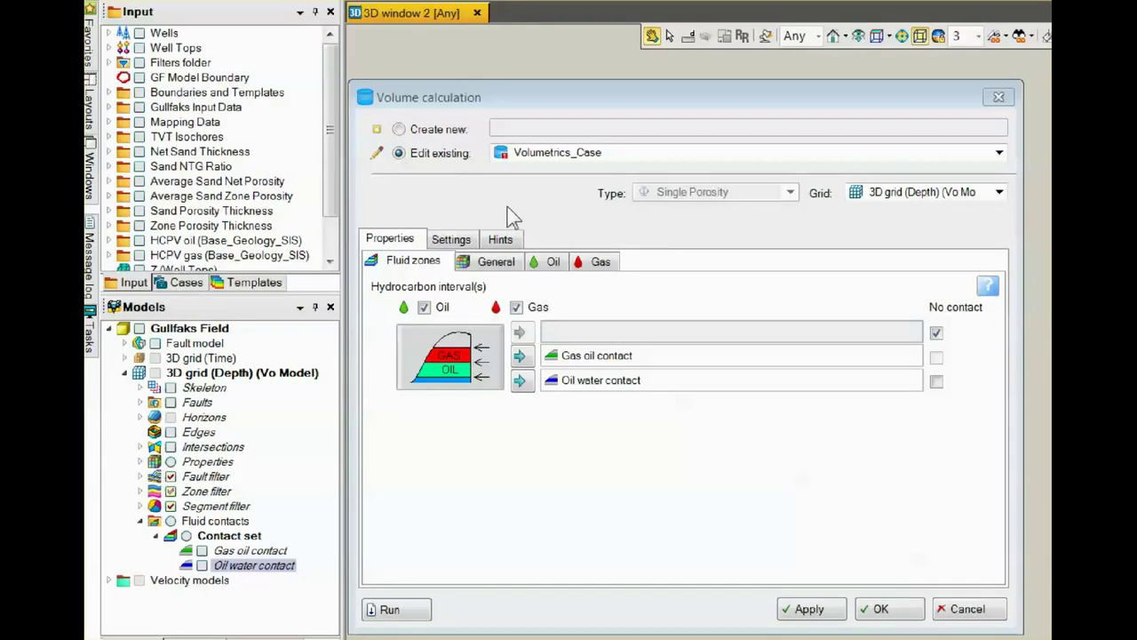
Step: Enable STOIIP (in oil), STOIIP (in gas), STOIIP, GIIP (in gas), GIIP (in oil) and GIIP outputs
click(453, 240)
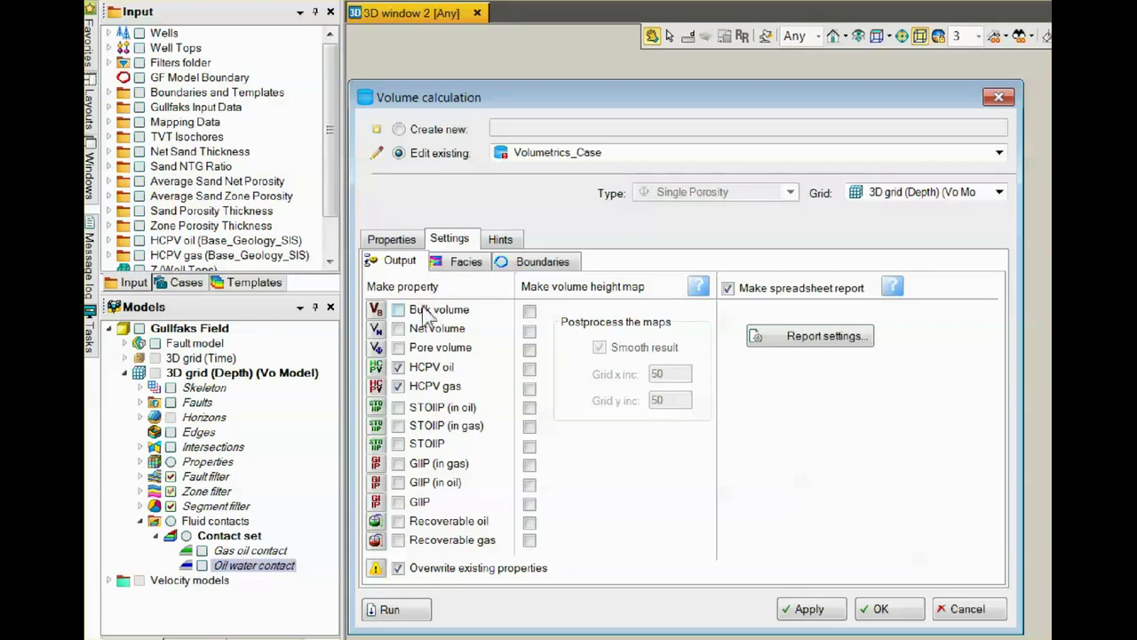
click(398, 408)
click(399, 426)
click(398, 443)
click(399, 463)
click(399, 482)
click(399, 502)
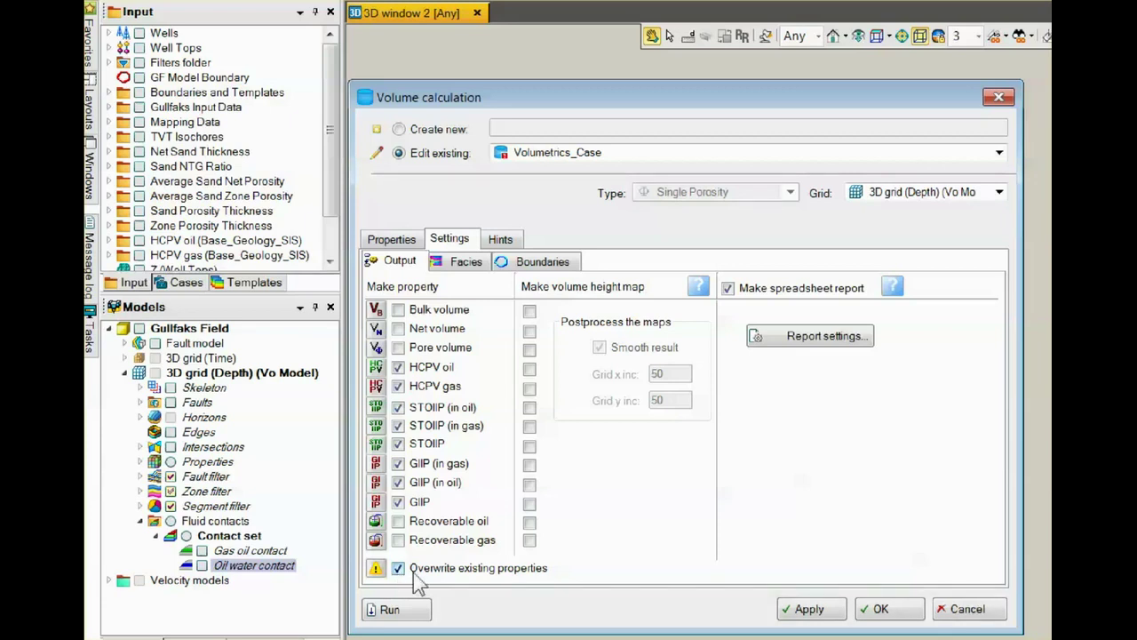
Step: Generate volume height maps for bulk, net and pore volume
click(529, 311)
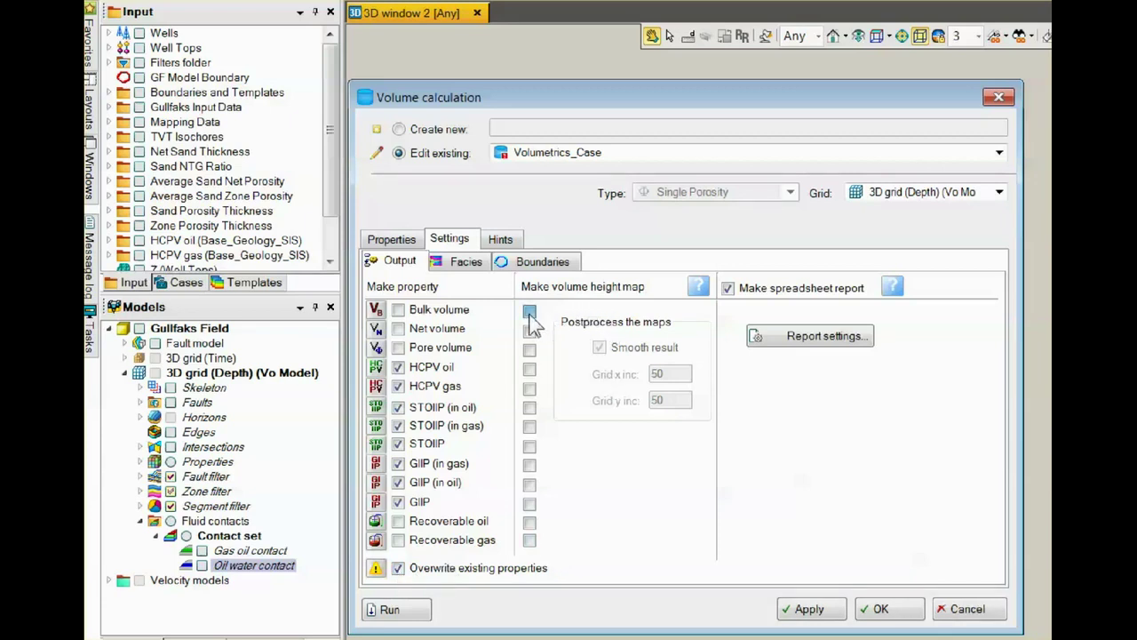
click(529, 332)
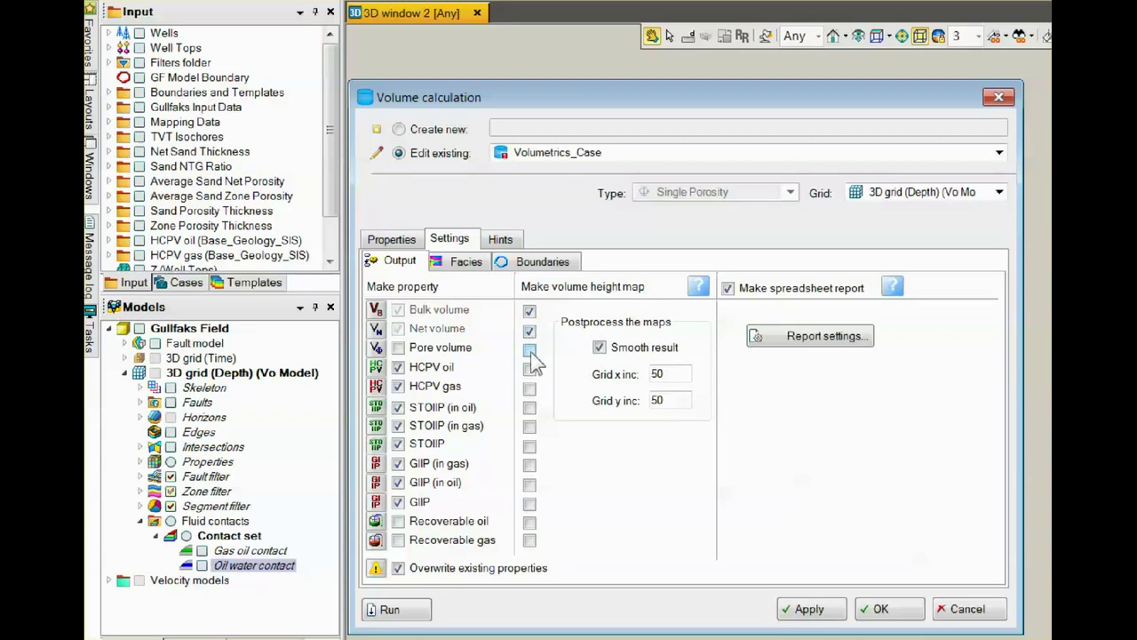
click(530, 349)
Step: Enable boundary polygons and insert GF Model Boundary as the Volumetrics_Case boundary
click(554, 268)
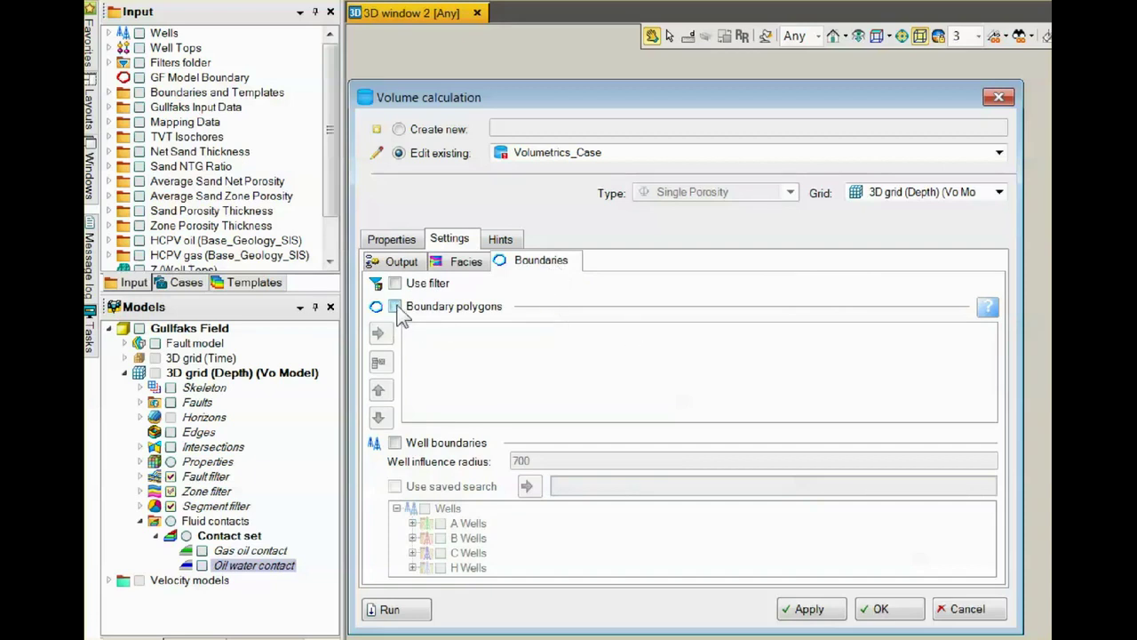
click(396, 307)
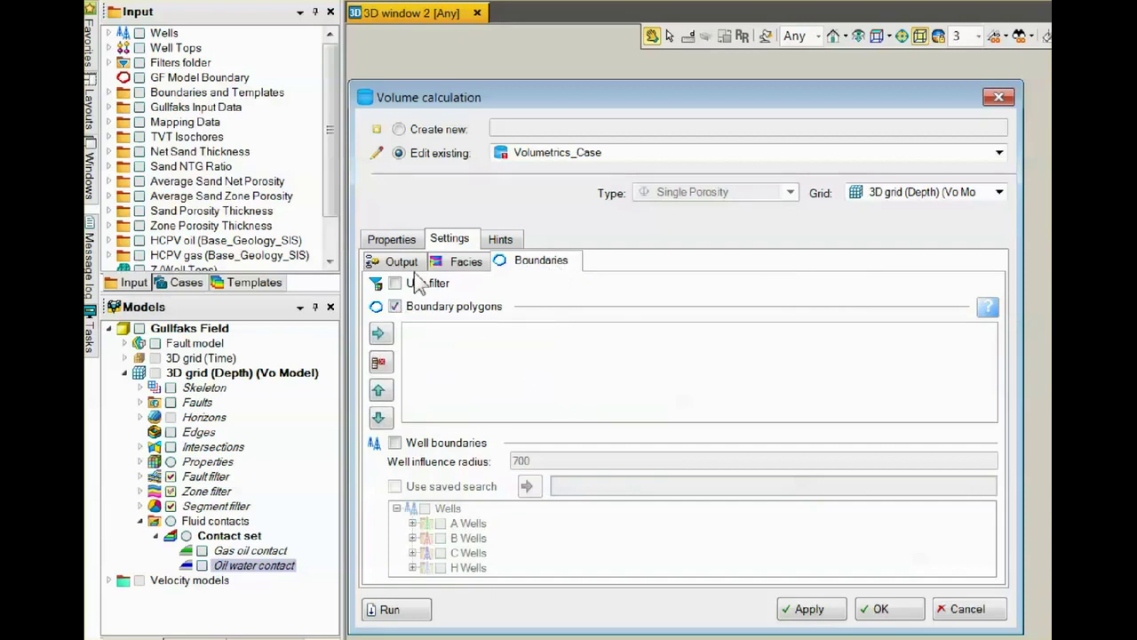
click(191, 78)
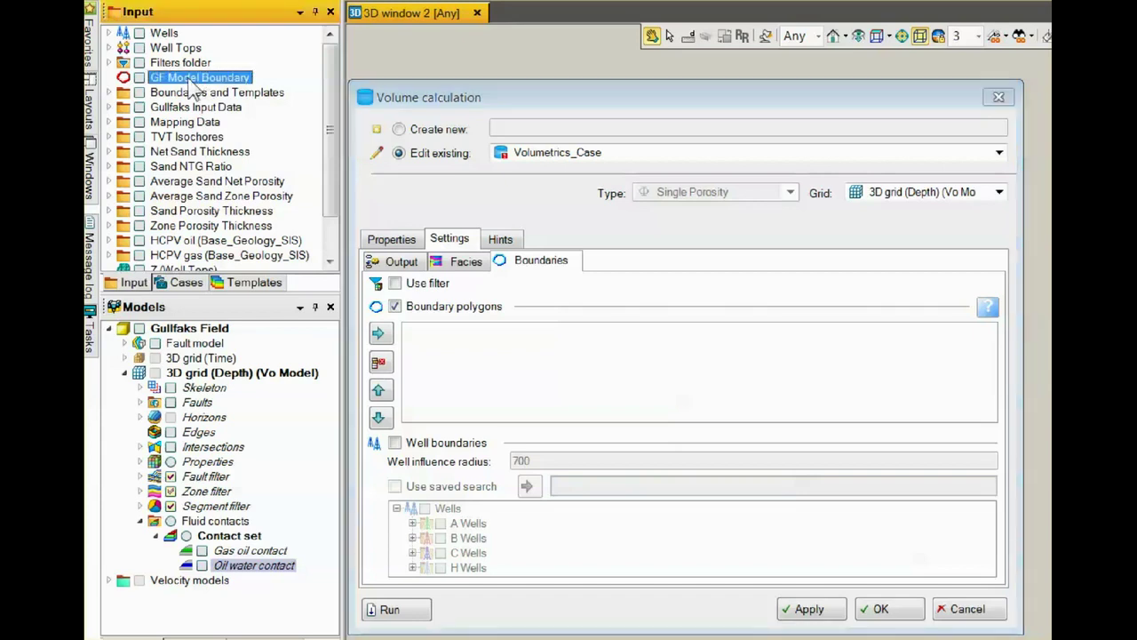
click(380, 334)
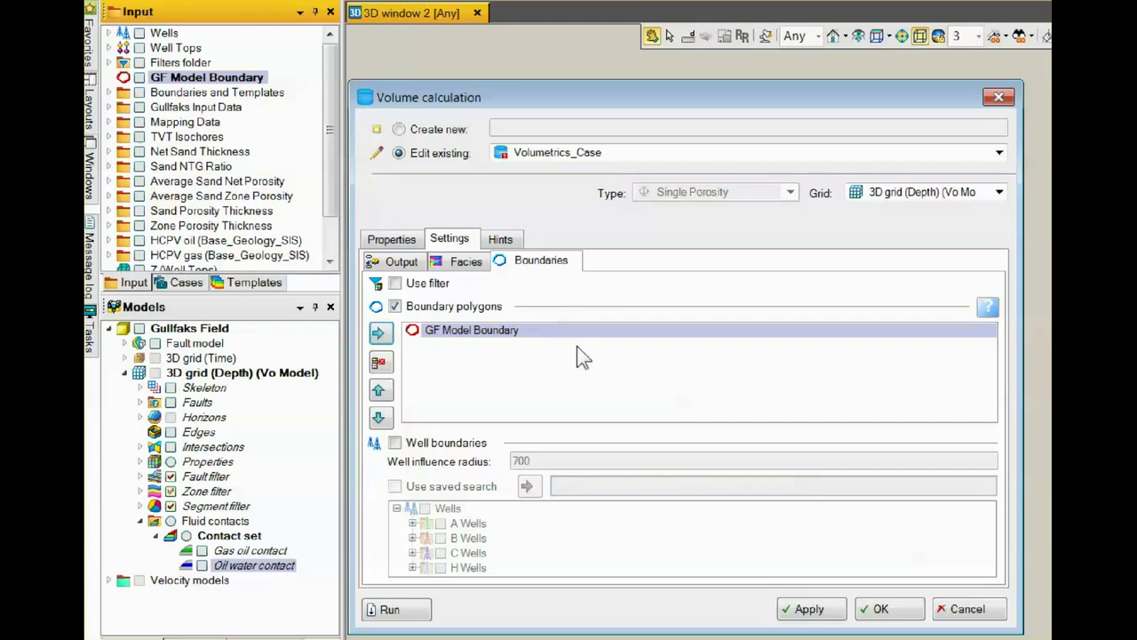
click(400, 261)
click(511, 261)
Step: Open the Volumetrics report settings and move the window to the left
click(401, 263)
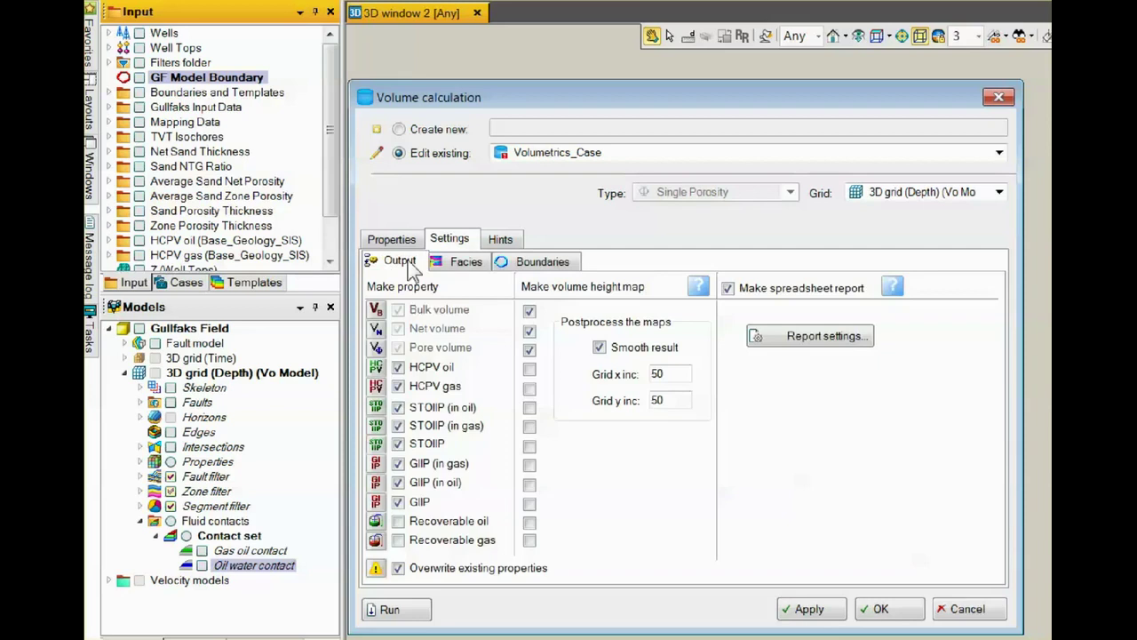
click(808, 342)
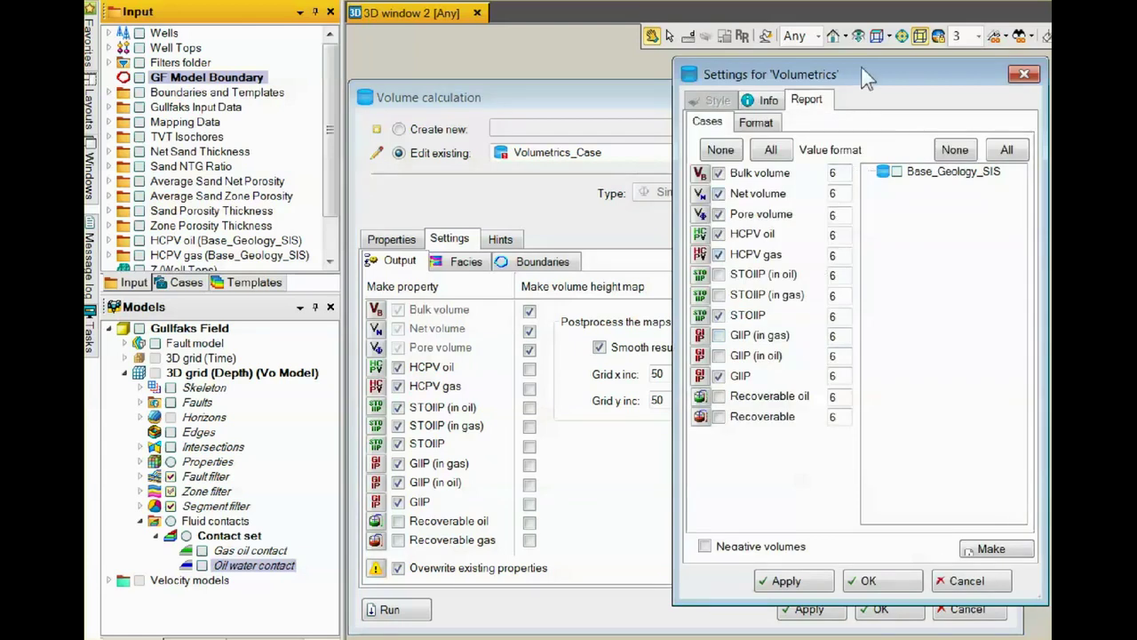
drag(862, 71, 702, 77)
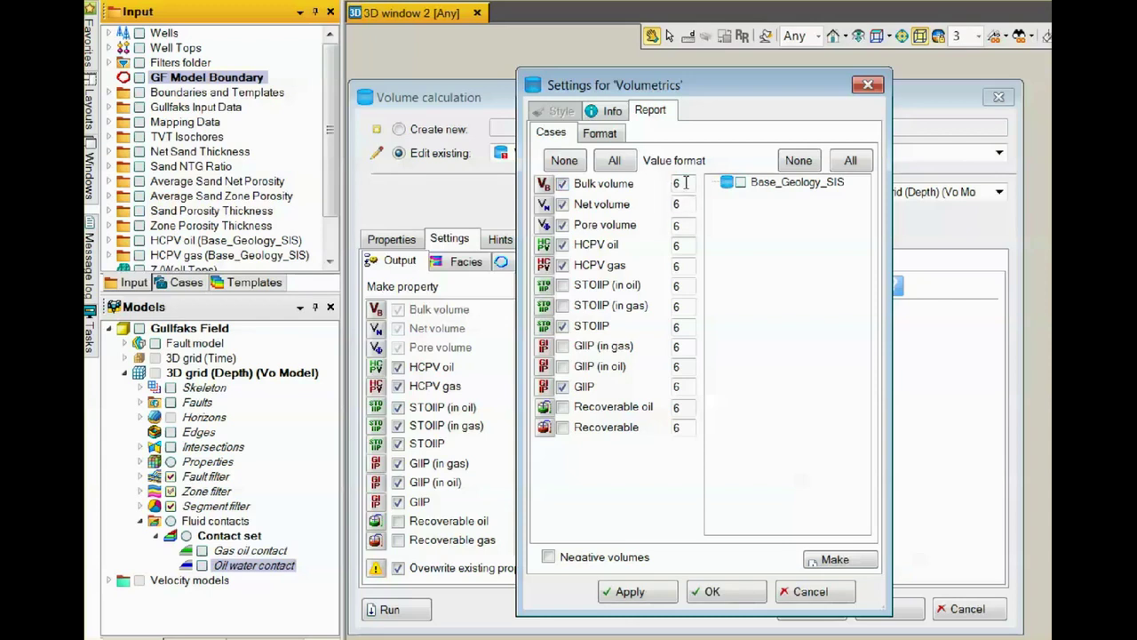
Step: Add Segments and Boundaries after Zones in the report's detail breakdown
click(611, 136)
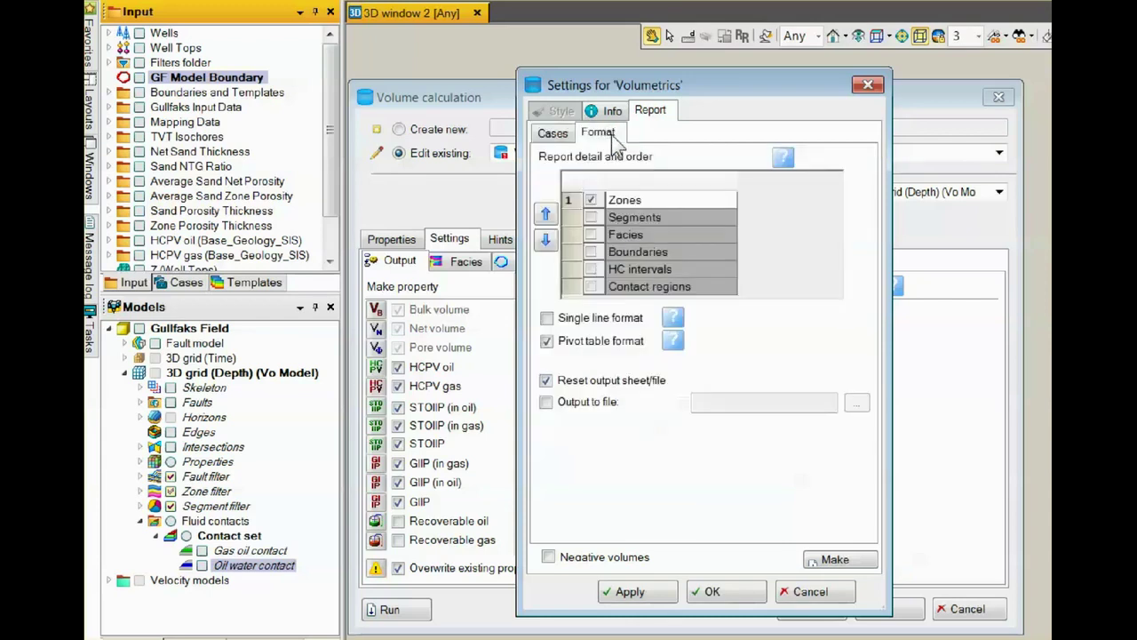
click(590, 217)
click(591, 252)
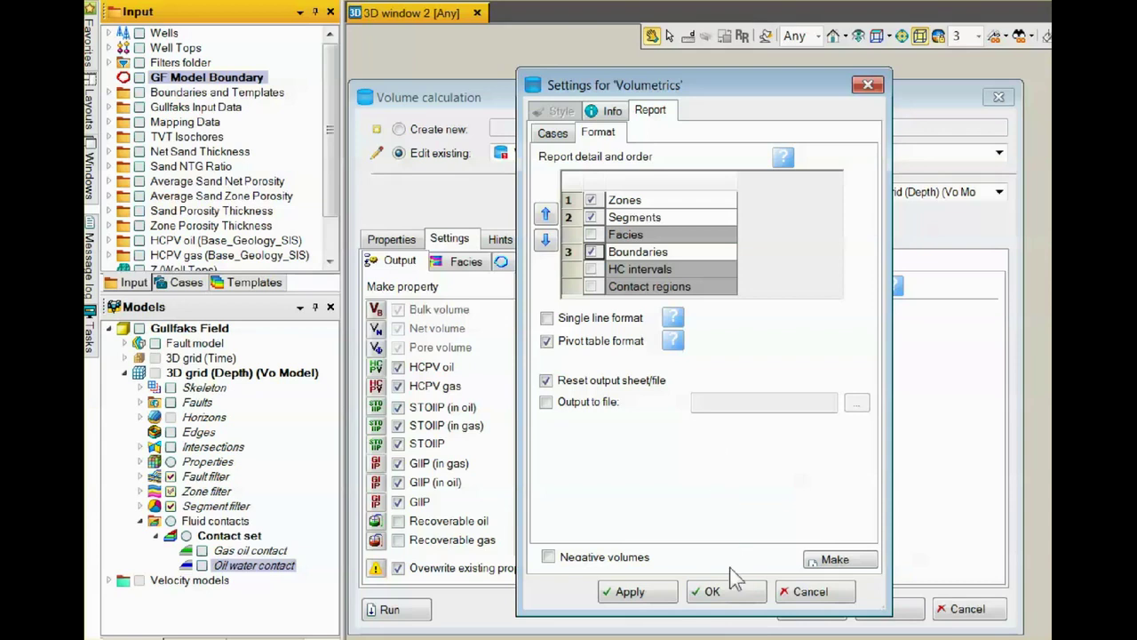
Step: Confirm the report settings, apply the volume calculation, and show the Cases list
click(726, 593)
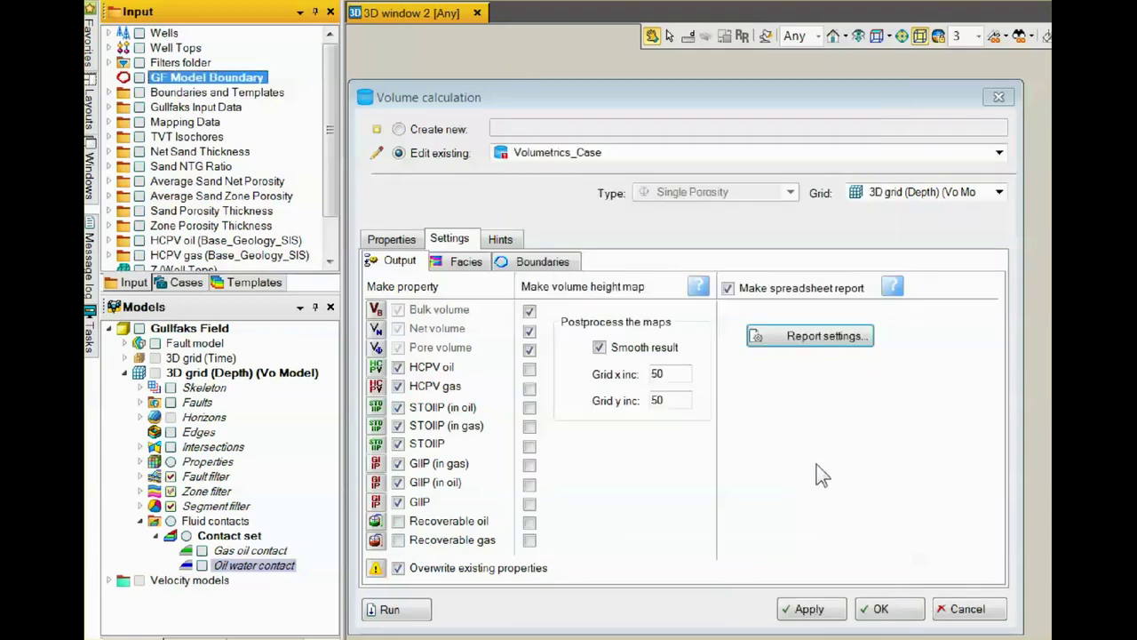
click(811, 610)
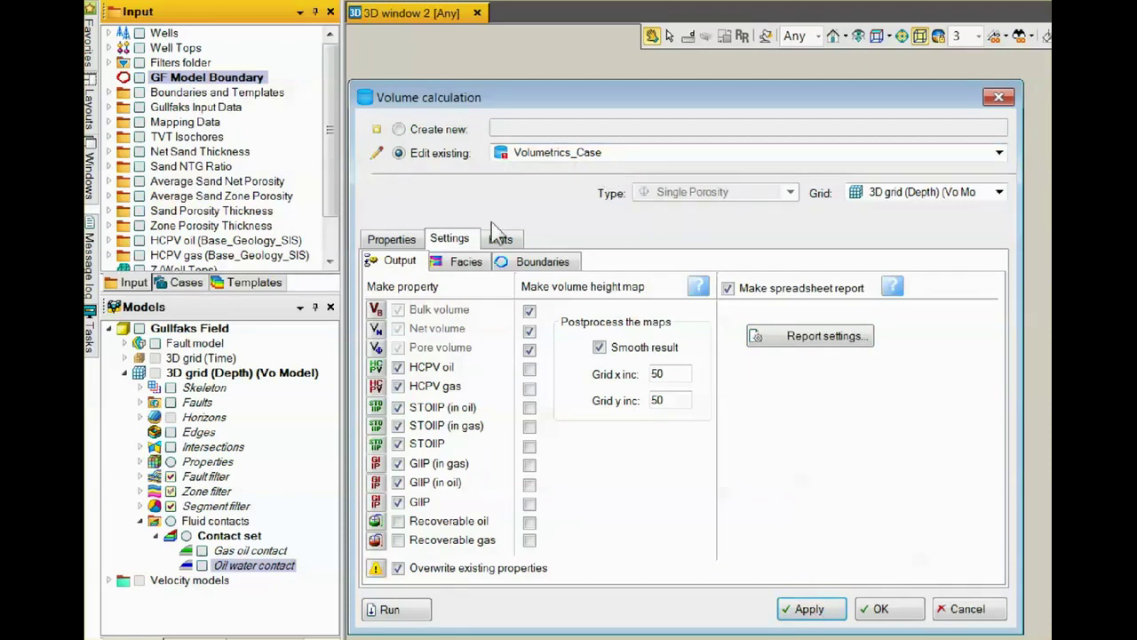
click(189, 282)
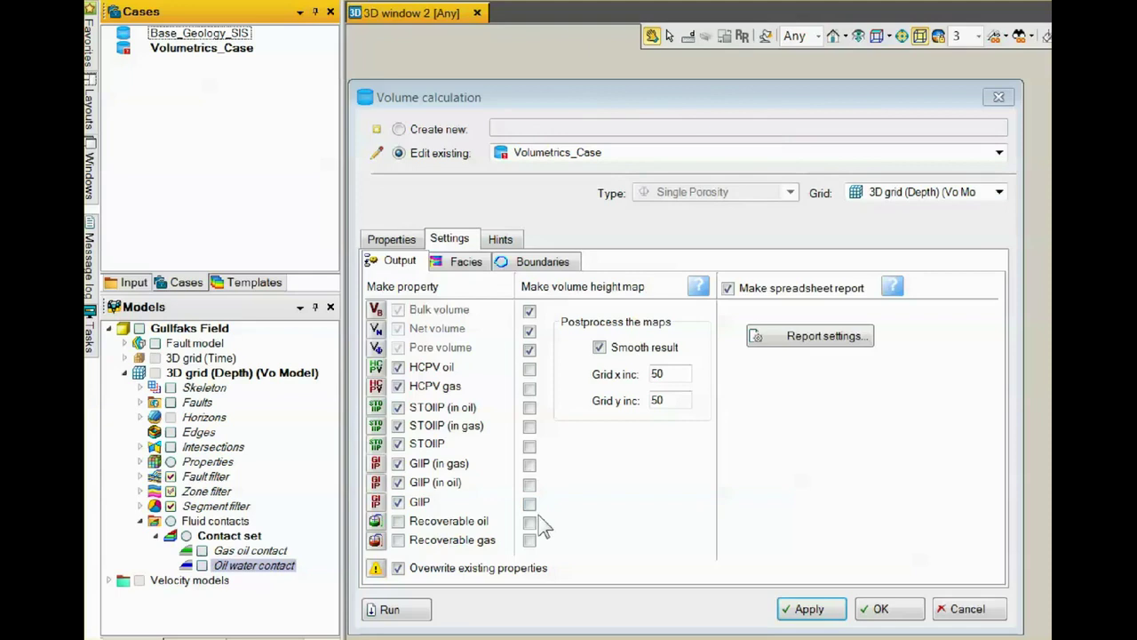
Step: Run the volume calculation to produce the Output sheet report, then close the dialog
click(404, 619)
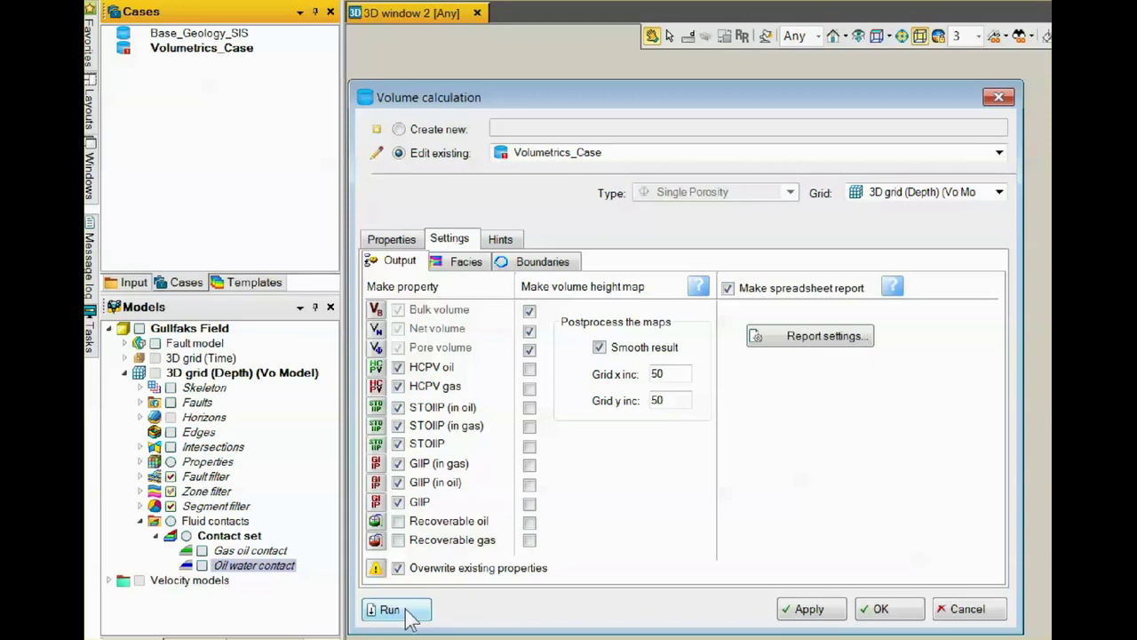
click(405, 610)
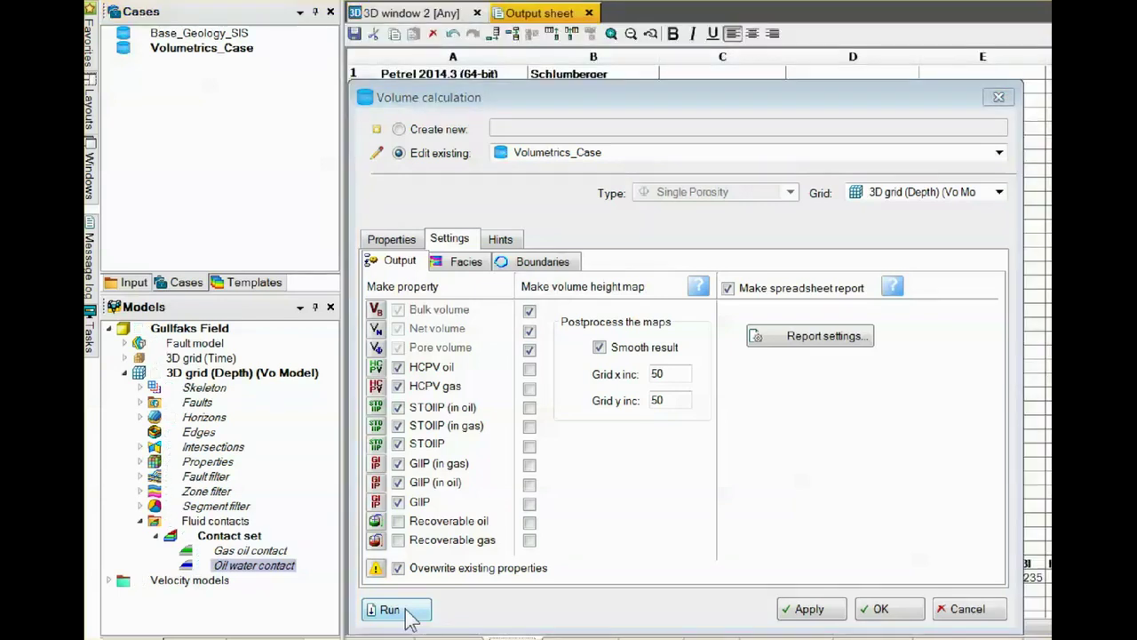
click(881, 609)
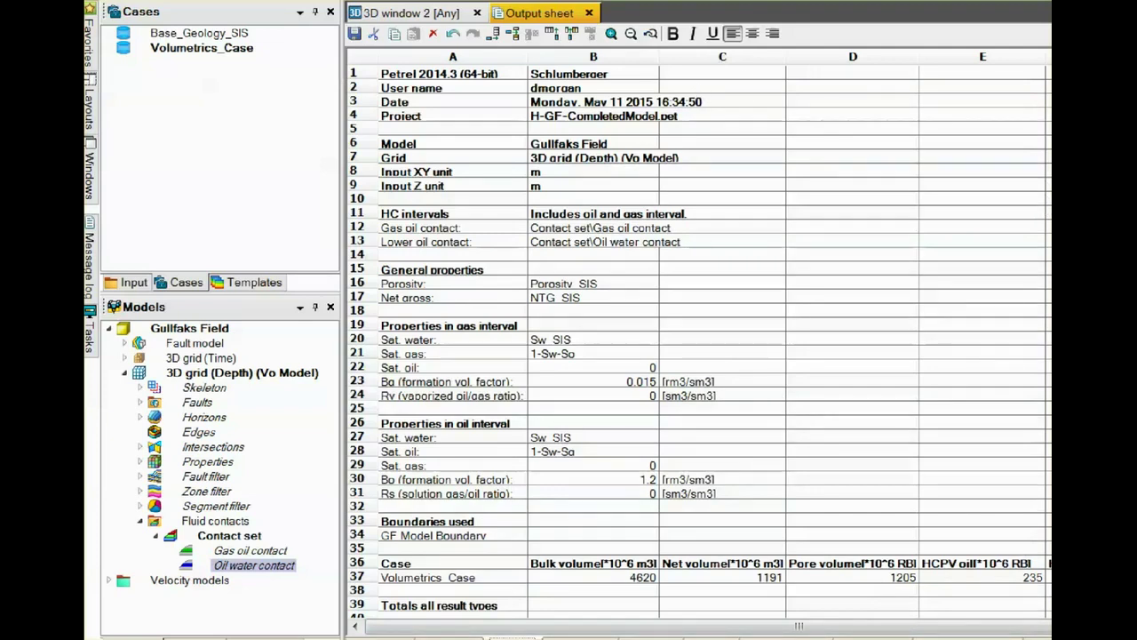
scroll(697, 338, down, 9)
scroll(697, 337, down, 15)
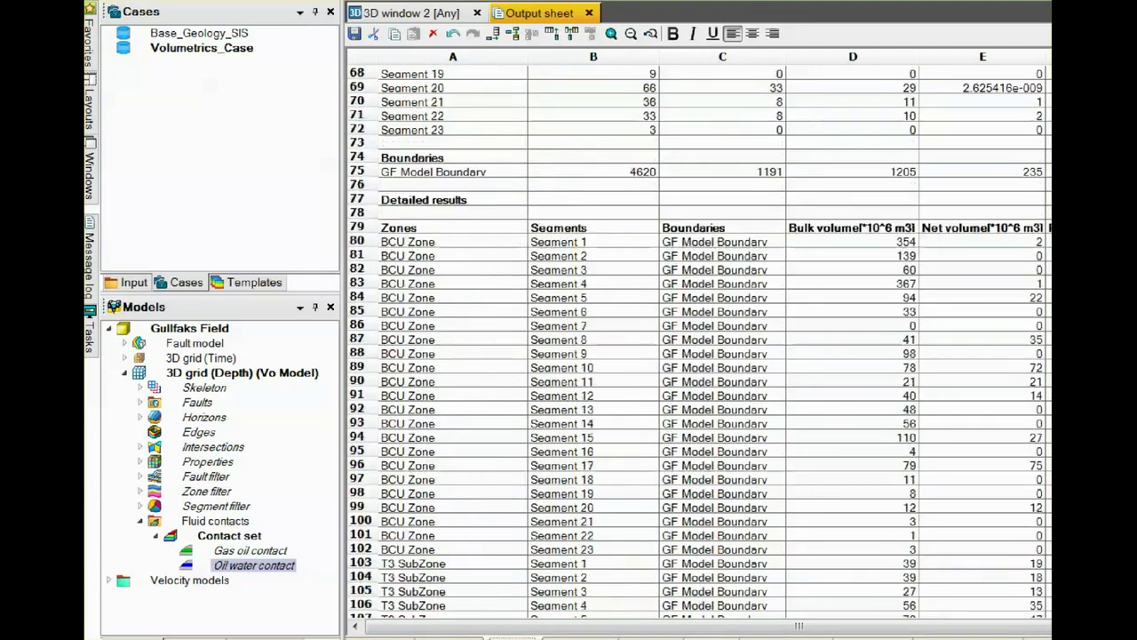
scroll(697, 337, up, 14)
scroll(697, 337, up, 9)
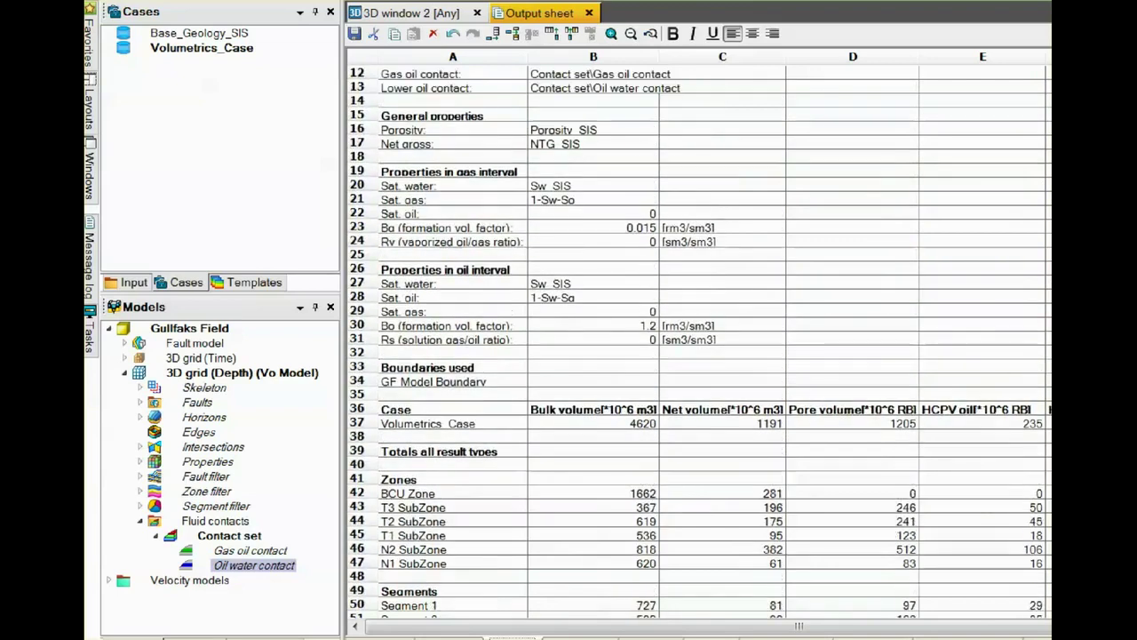
scroll(697, 338, down, 3)
scroll(697, 337, down, 6)
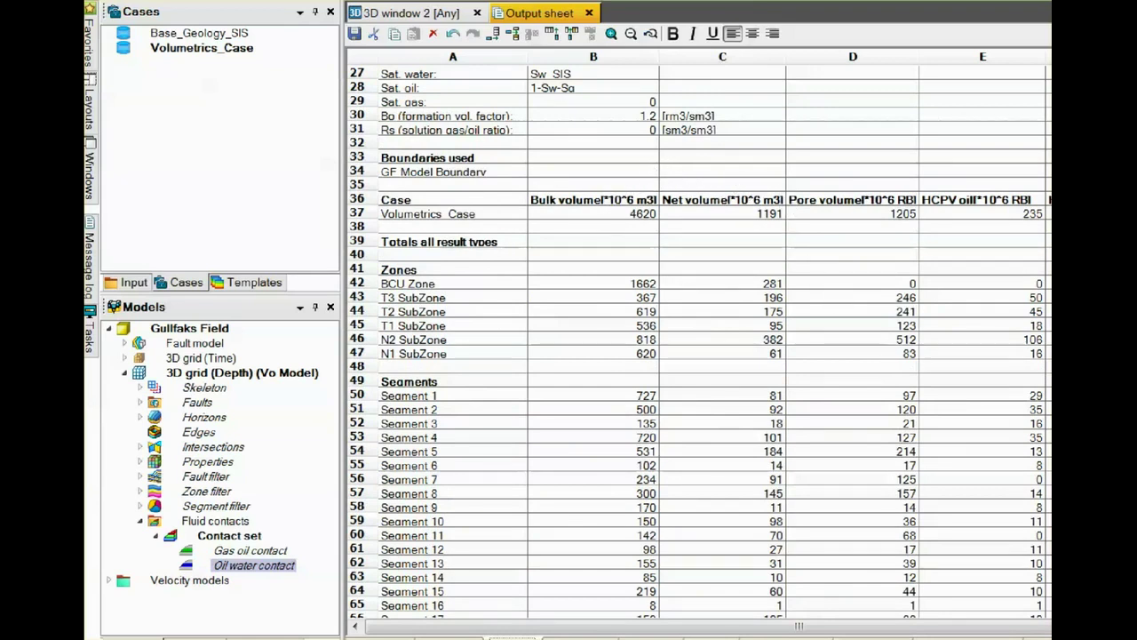
scroll(842, 300, up, 9)
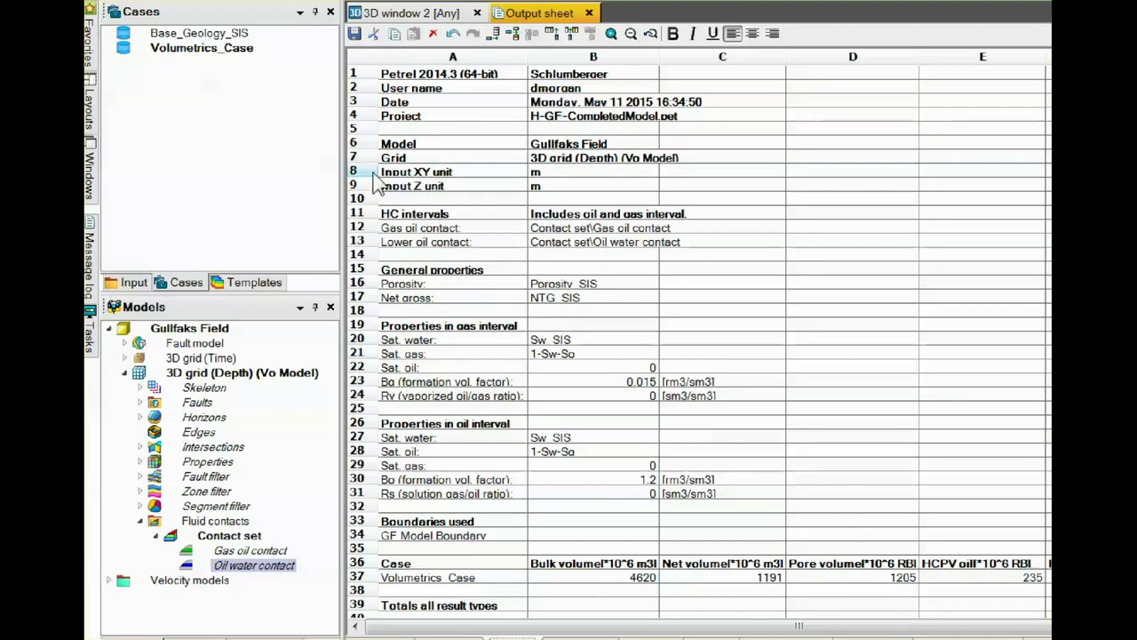
Step: Regenerate the volumetrics report from Volumetrics_Case's context menu in the Cases pane
right_click(247, 48)
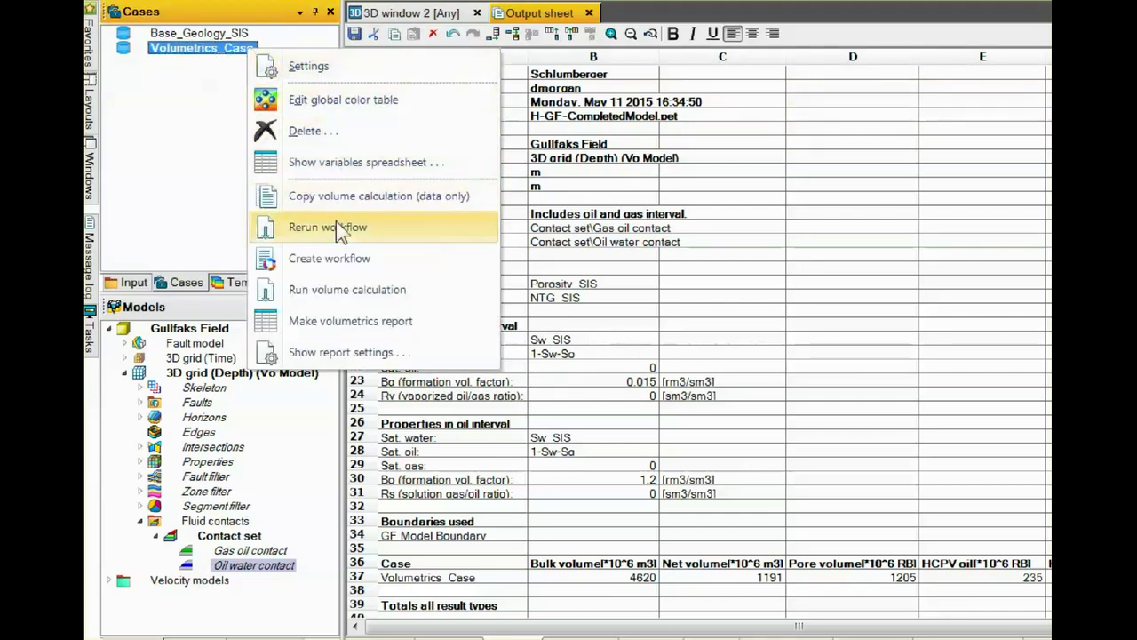
click(340, 322)
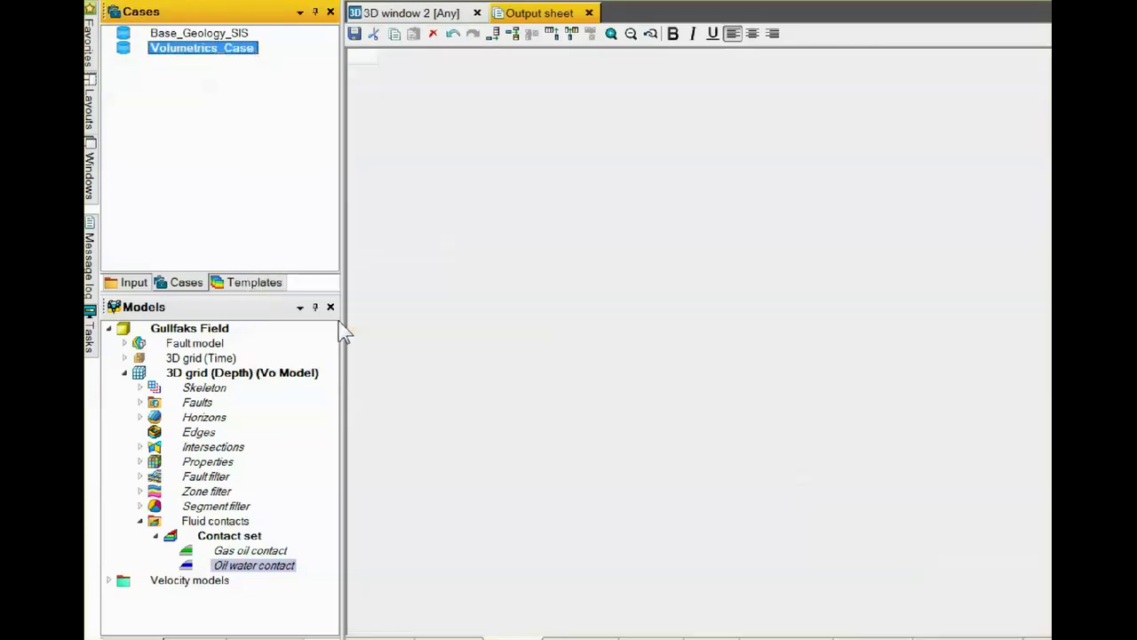